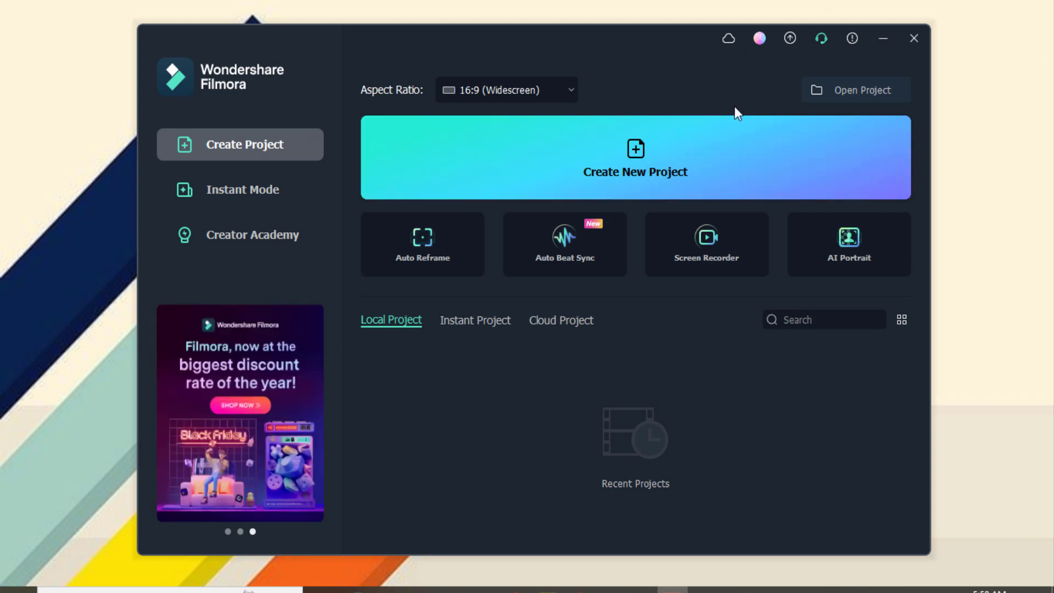
- Create a new 16:9 widescreen project from the Filmora start screen
left_click(882, 37)
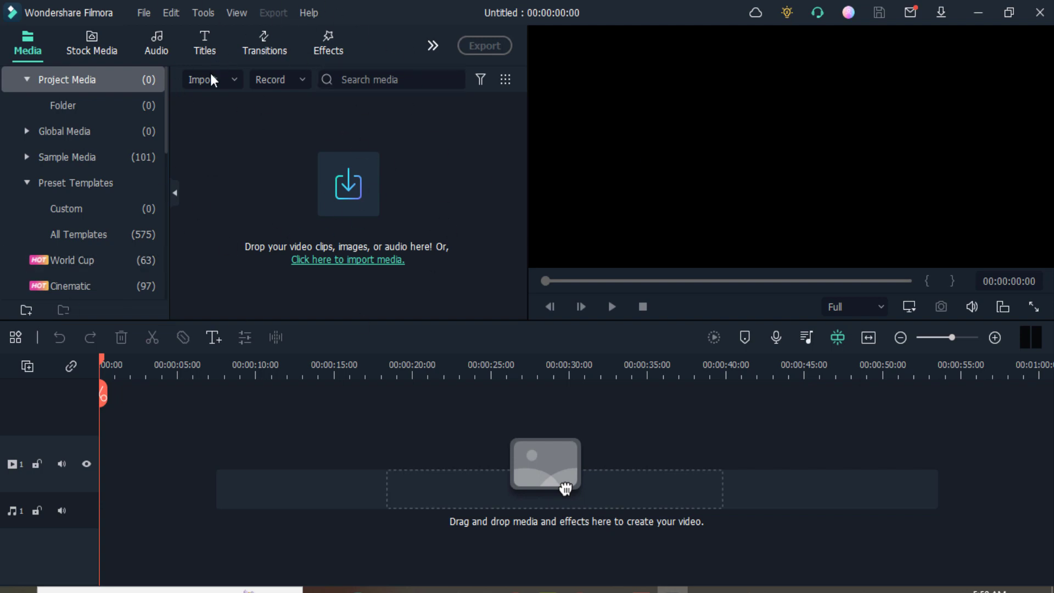
- From Stock Media, add the smiling man's 4K clip to the timeline and scrub to about 5 seconds
left_click(99, 50)
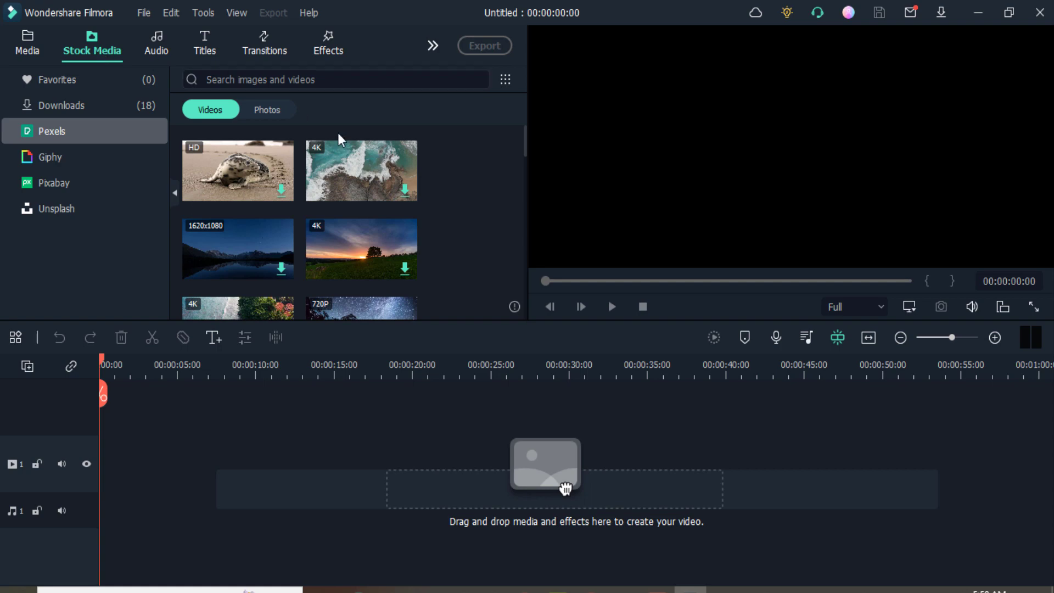
left_click(403, 191)
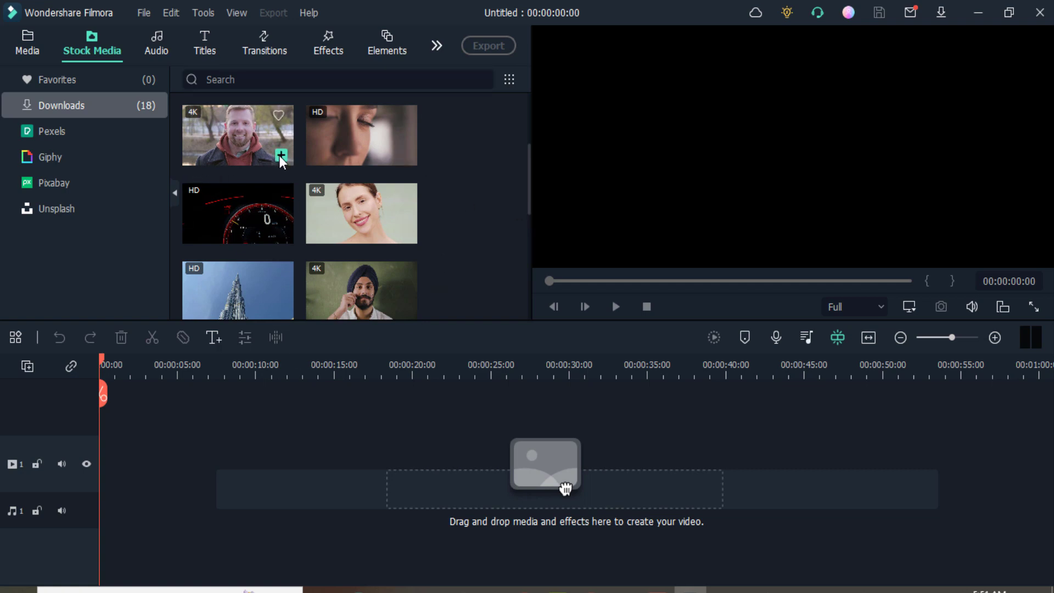
left_click(280, 155)
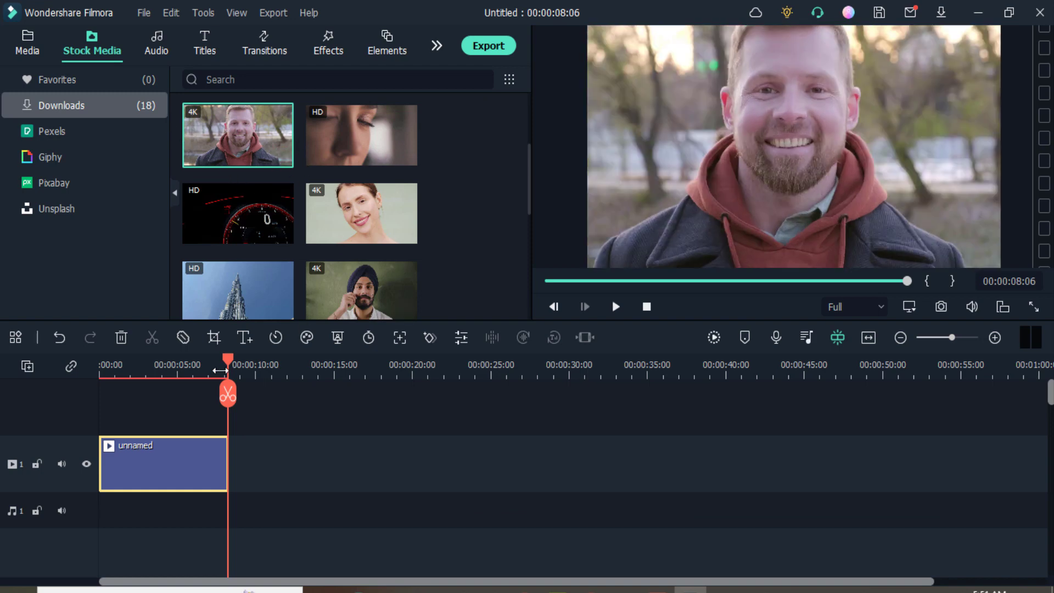
left_click_drag(226, 359, 222, 360)
left_click(180, 362)
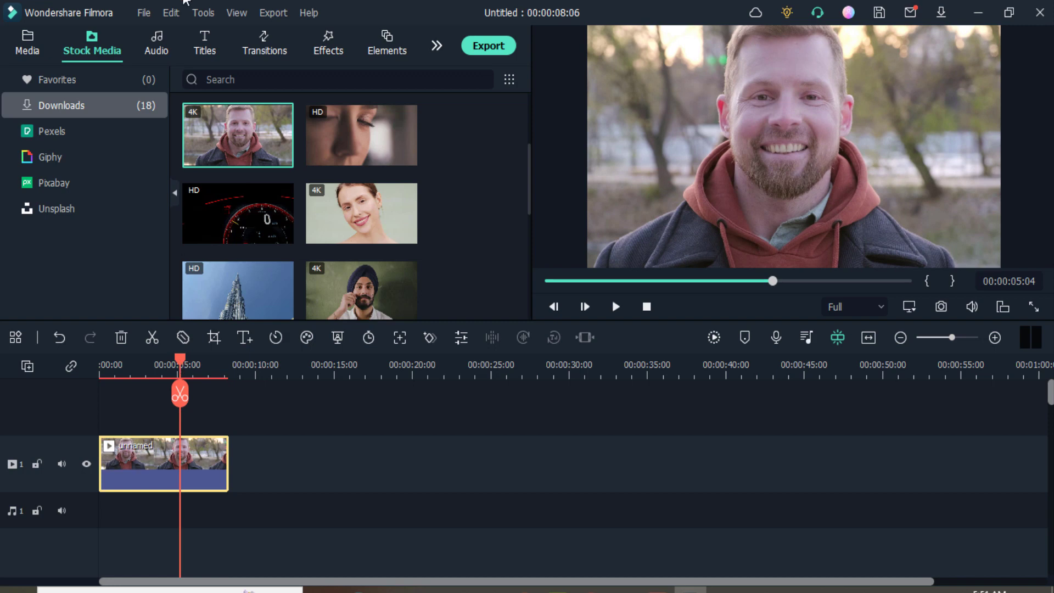
- In Preferences > Performance, keep hardware acceleration and background rendering turned on
left_click(144, 13)
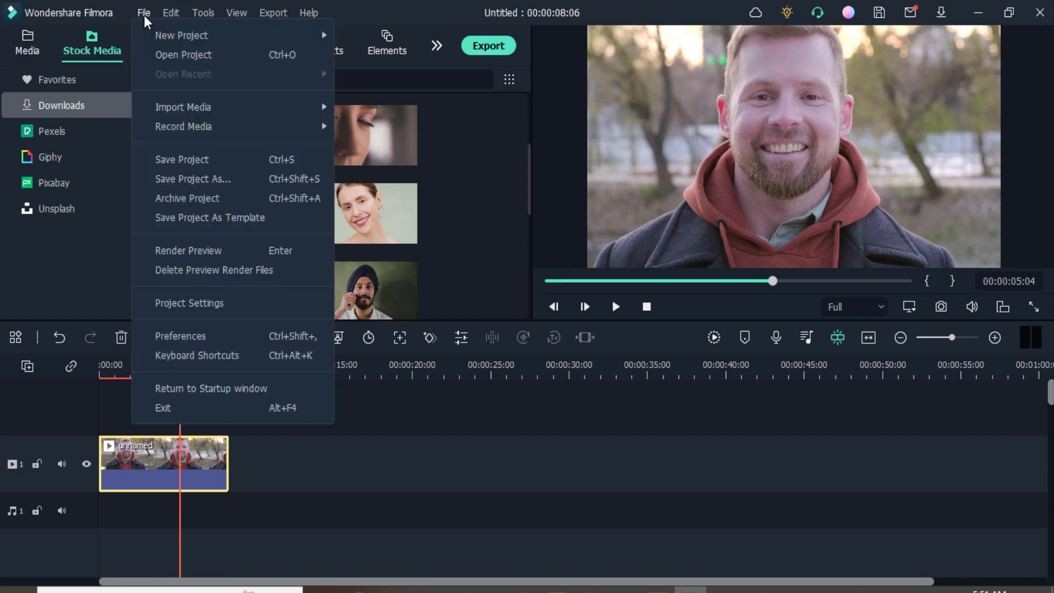
left_click(230, 335)
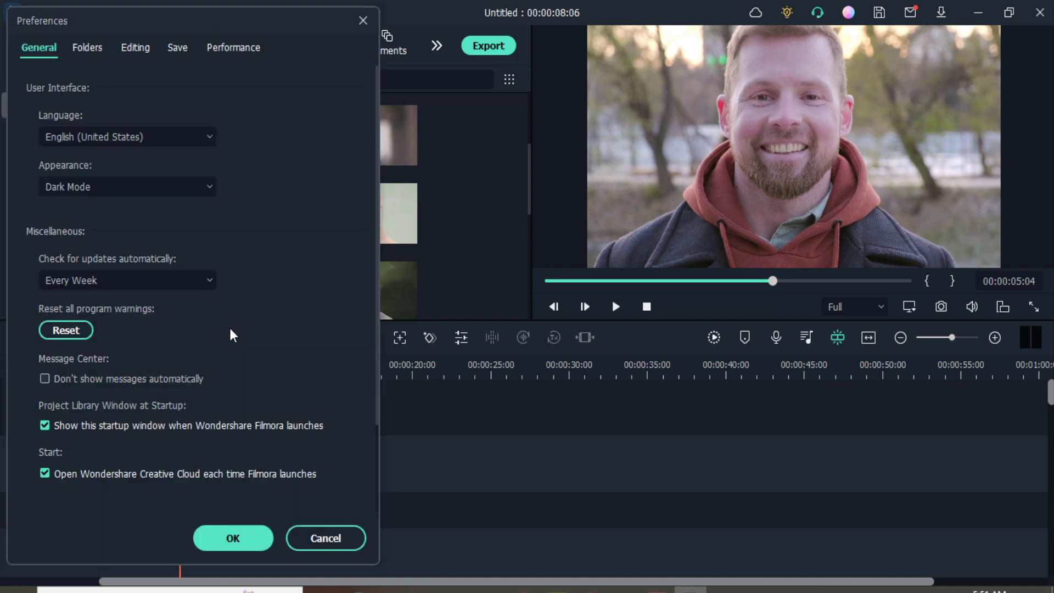
left_click_drag(273, 19, 606, 33)
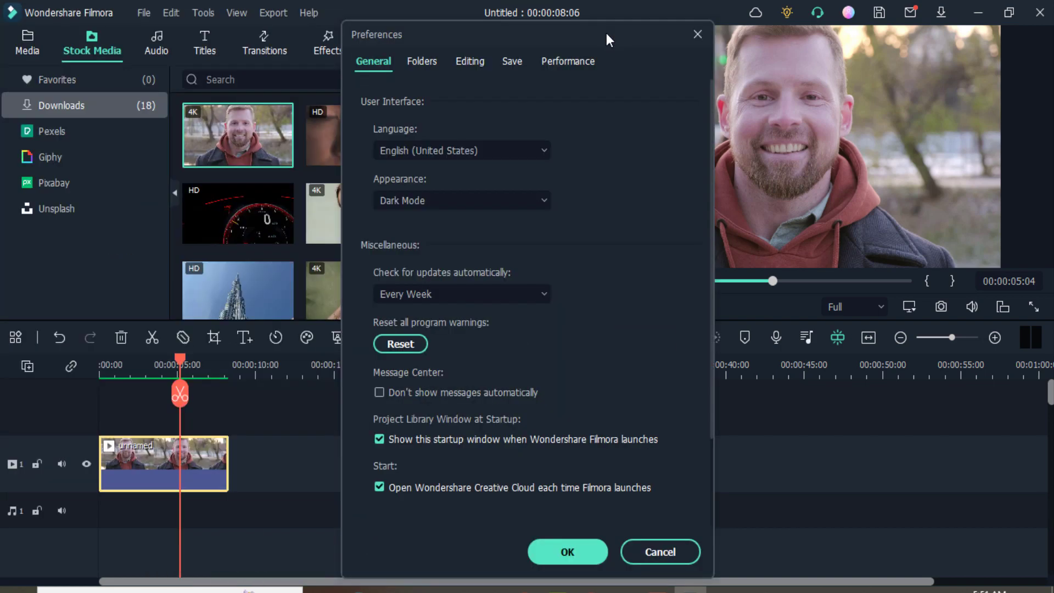
left_click(588, 60)
left_click(416, 159)
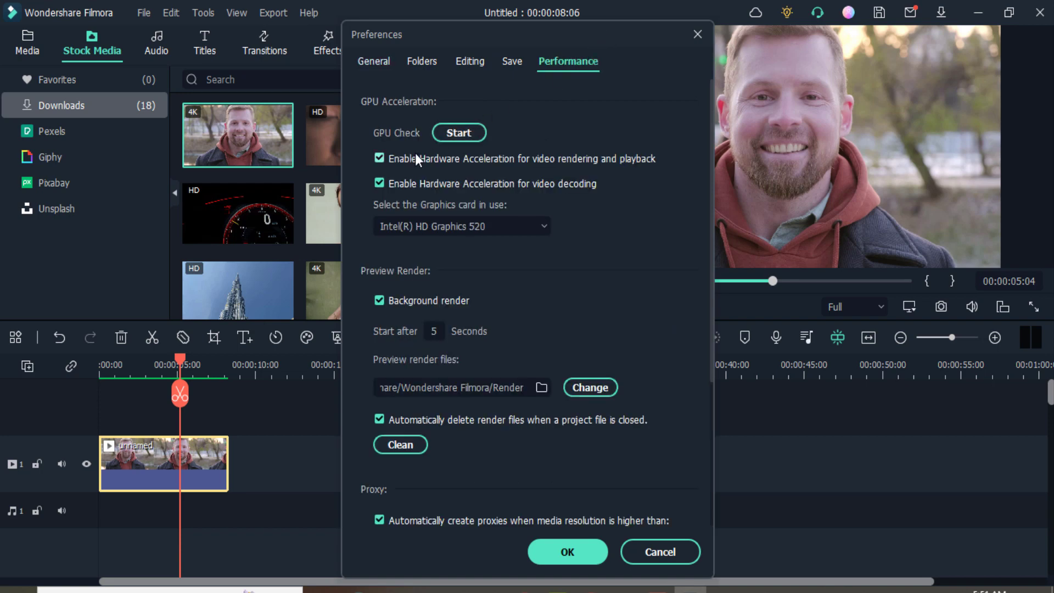
left_click(464, 419)
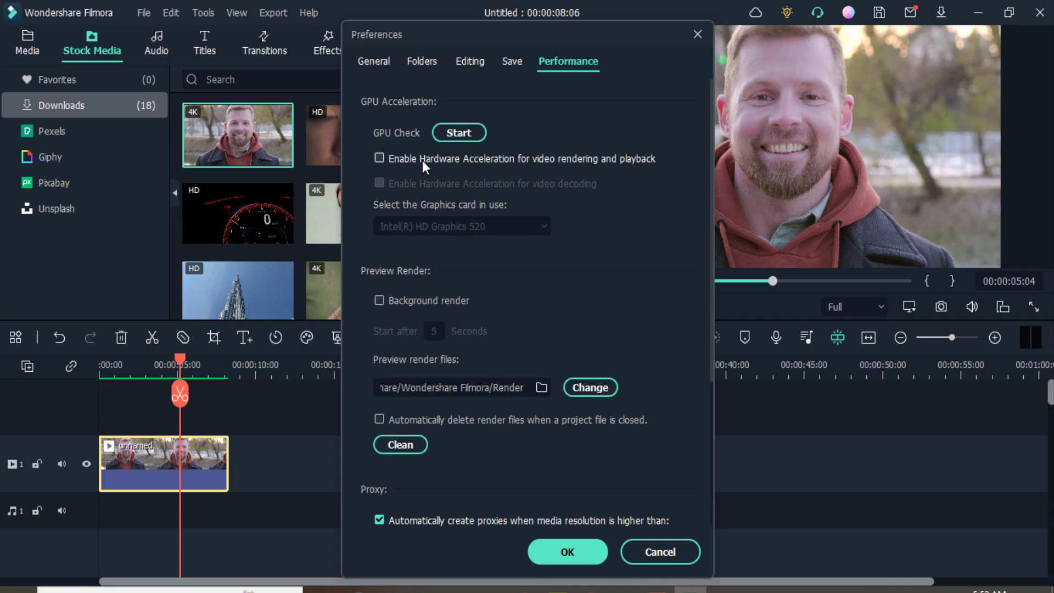
left_click(380, 162)
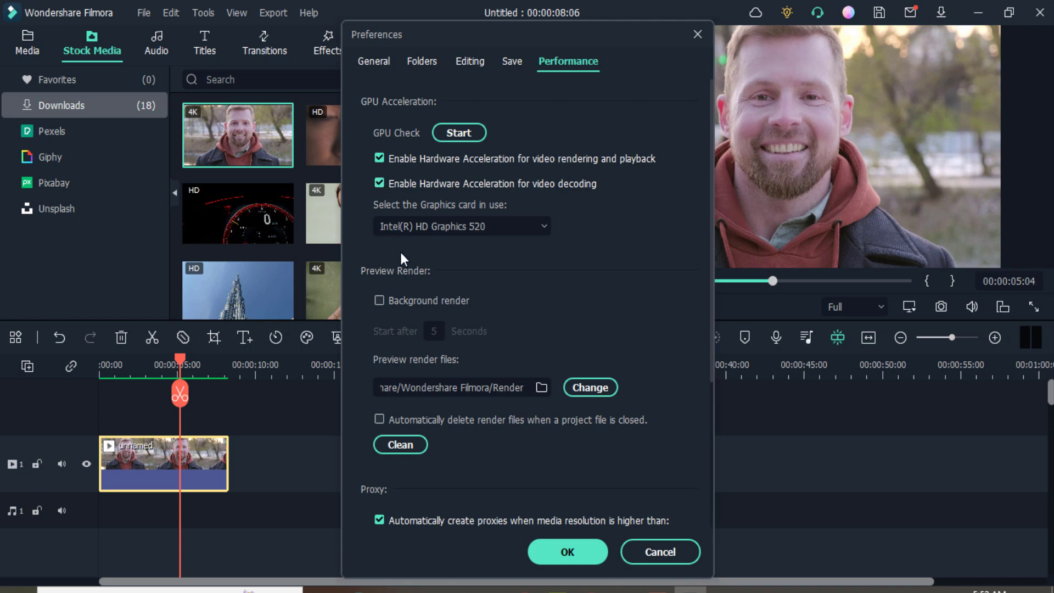
left_click(379, 301)
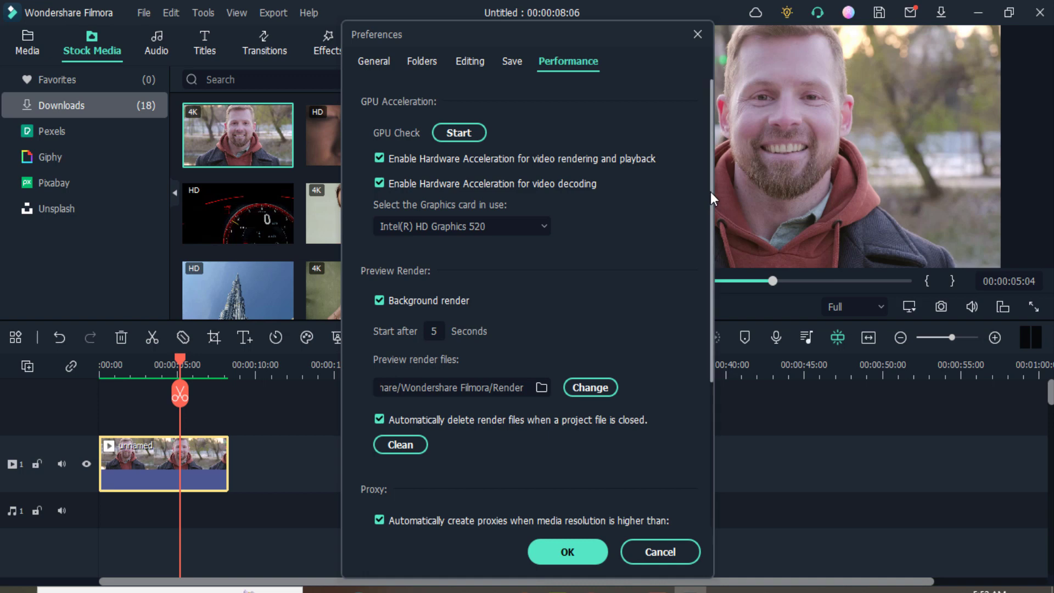
- Keep auto-created proxies on at the 3840 x 2160 threshold and confirm with OK
left_click_drag(710, 196, 714, 353)
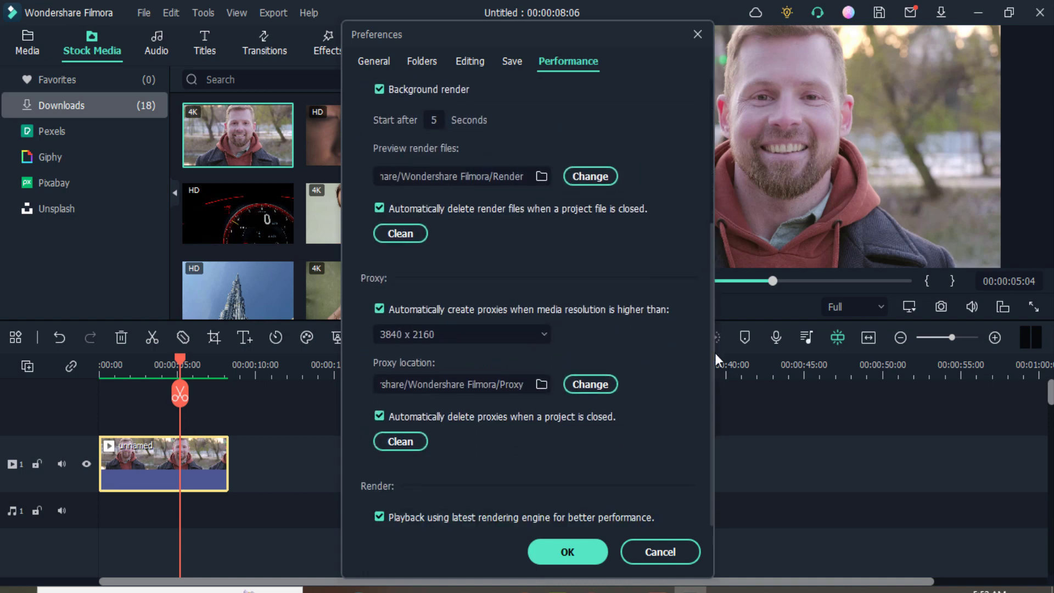
left_click(395, 305)
left_click(385, 311)
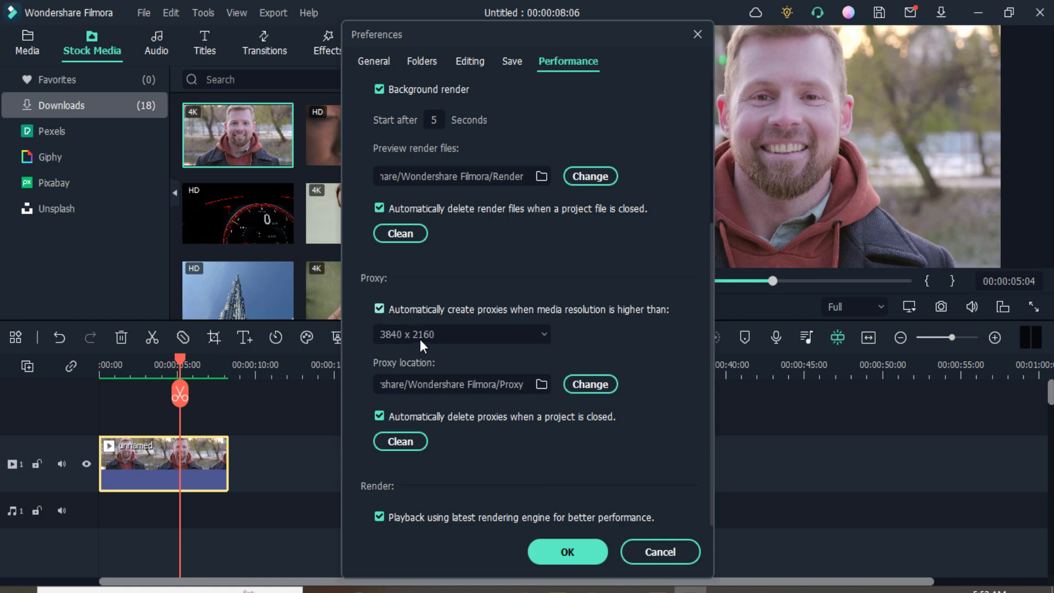
left_click(450, 338)
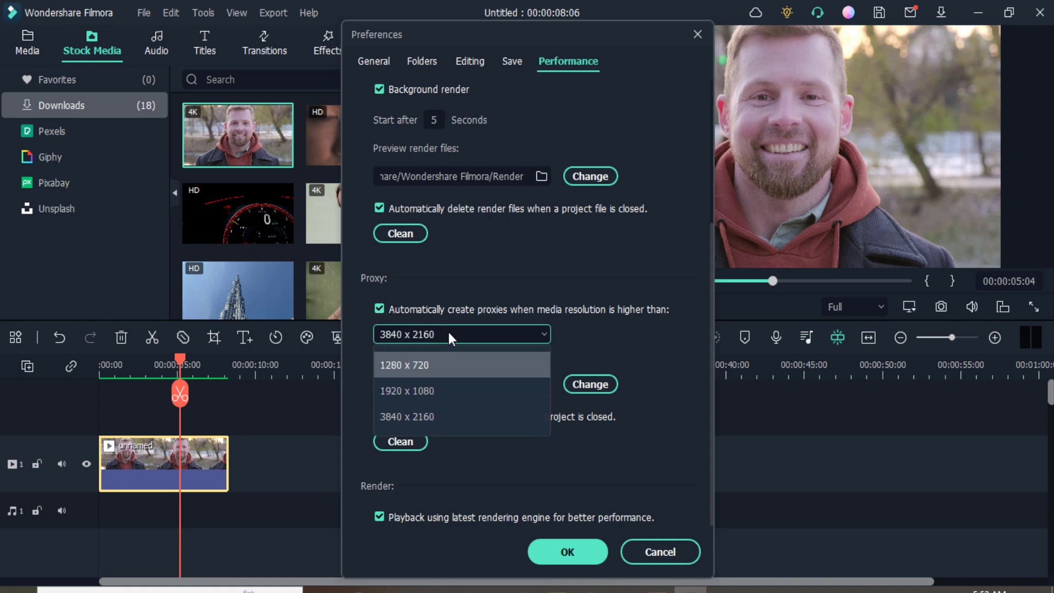
left_click(501, 332)
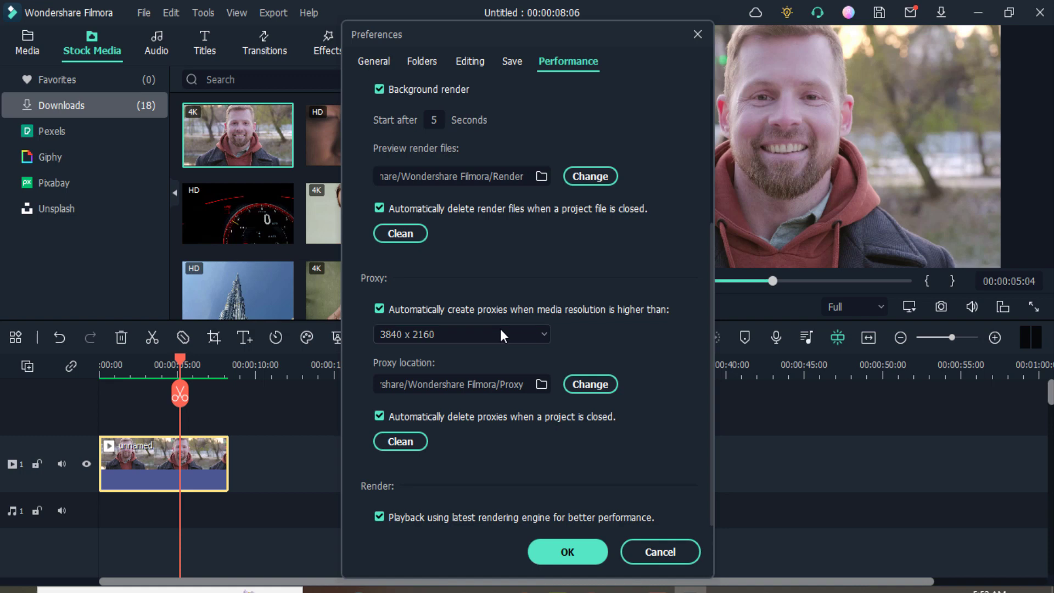
left_click(501, 332)
left_click(500, 332)
left_click(501, 332)
left_click(500, 332)
left_click(572, 544)
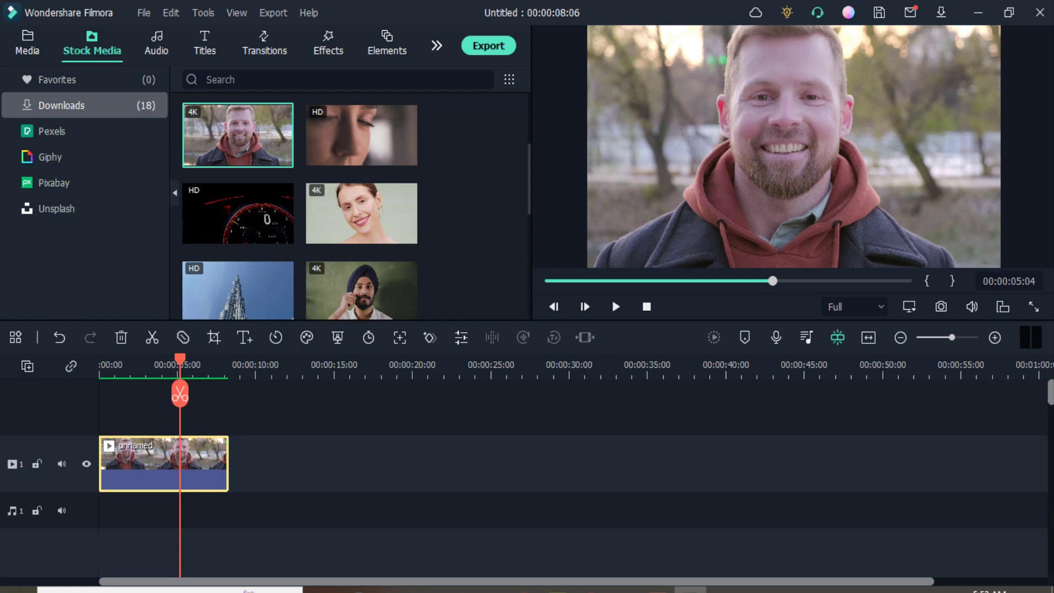
- Rename the MP4 export to '33' and bring up its encoding Settings
left_click(493, 49)
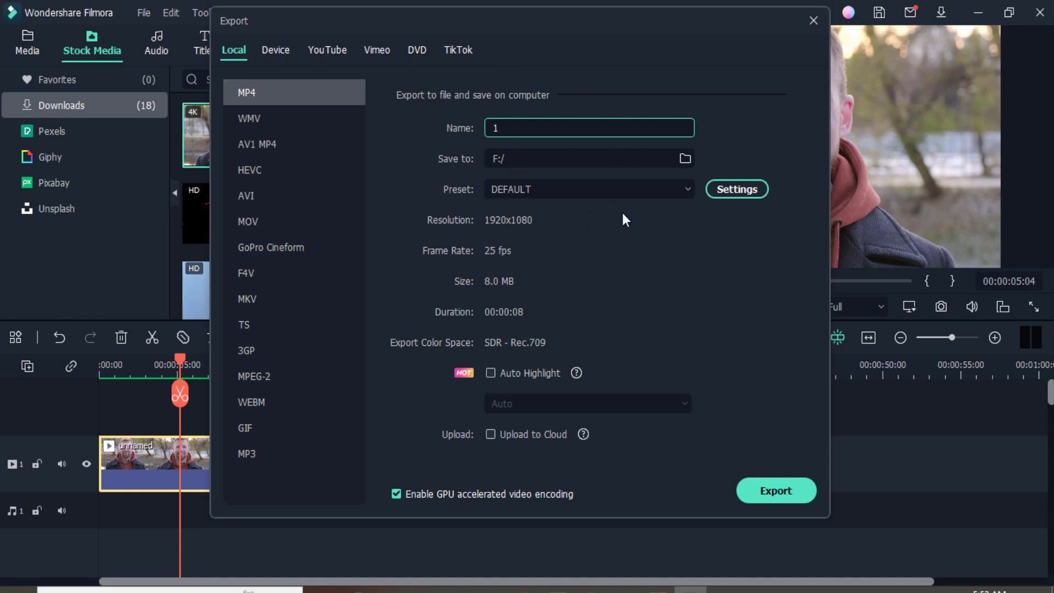
key("BackSpace")
type("33")
left_click(755, 193)
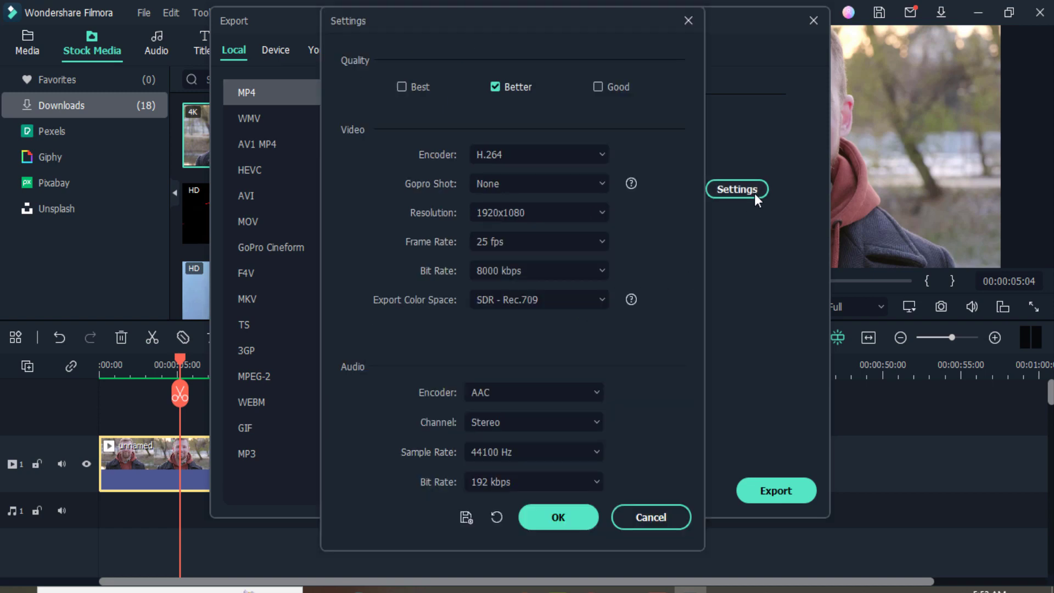
- Set the export resolution to 3840x2160 and the bit rate to 80000 kbps, then apply
left_click(582, 211)
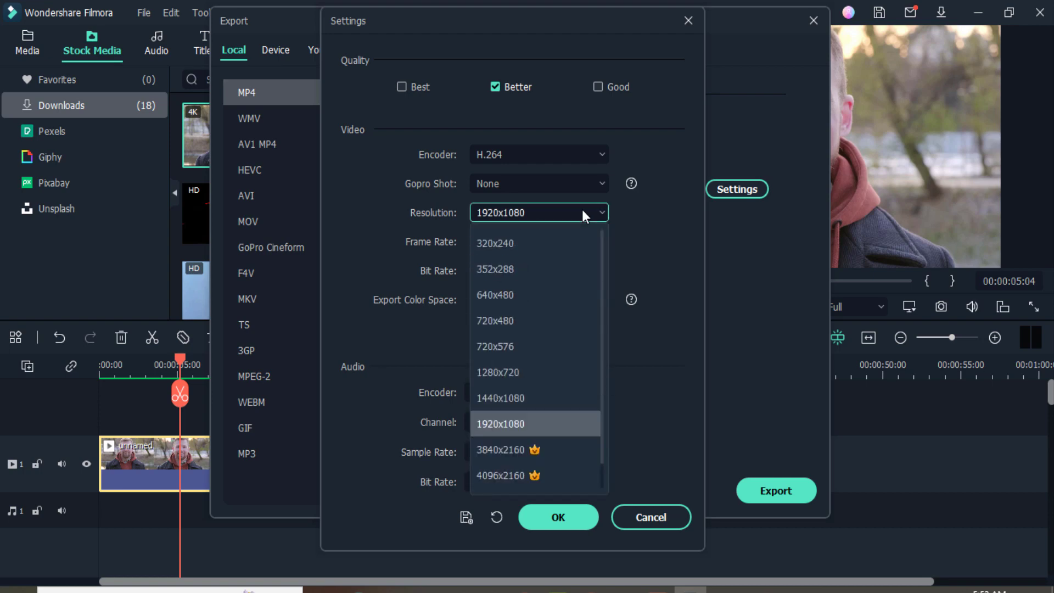
left_click(527, 442)
left_click(573, 267)
left_click(572, 267)
left_click(572, 266)
left_click(572, 267)
double_click(573, 266)
left_click(572, 268)
left_click(512, 327)
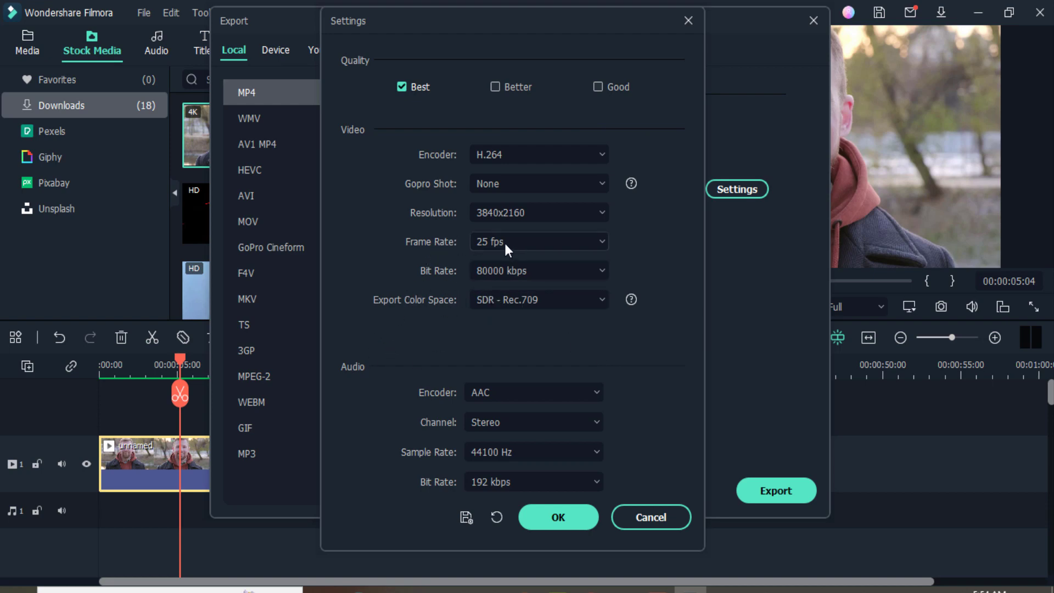
left_click(564, 516)
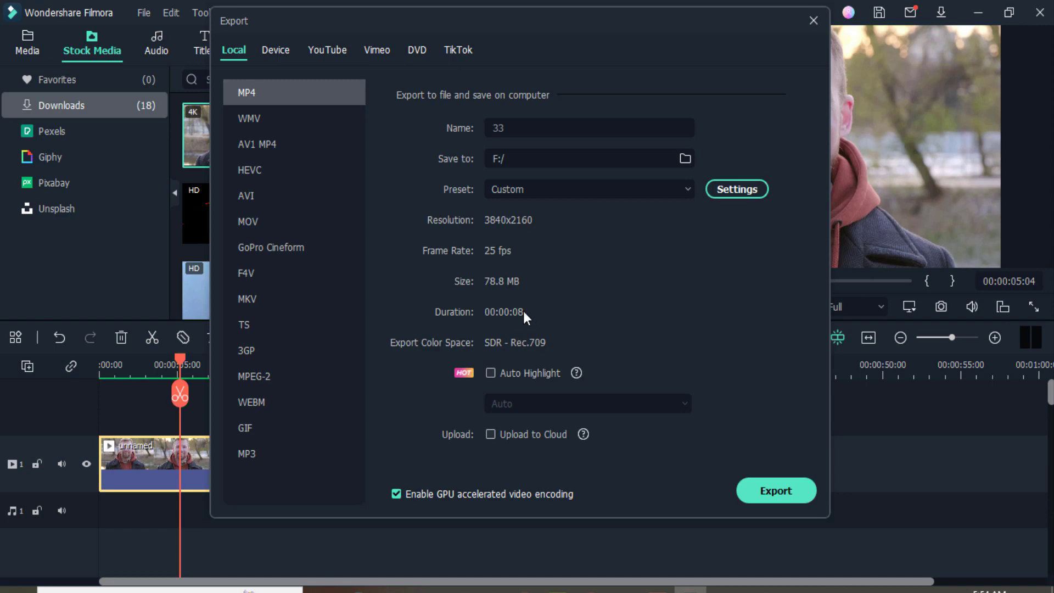
- Export 33.mp4 and, once converted successfully, open the folder containing it
left_click(774, 491)
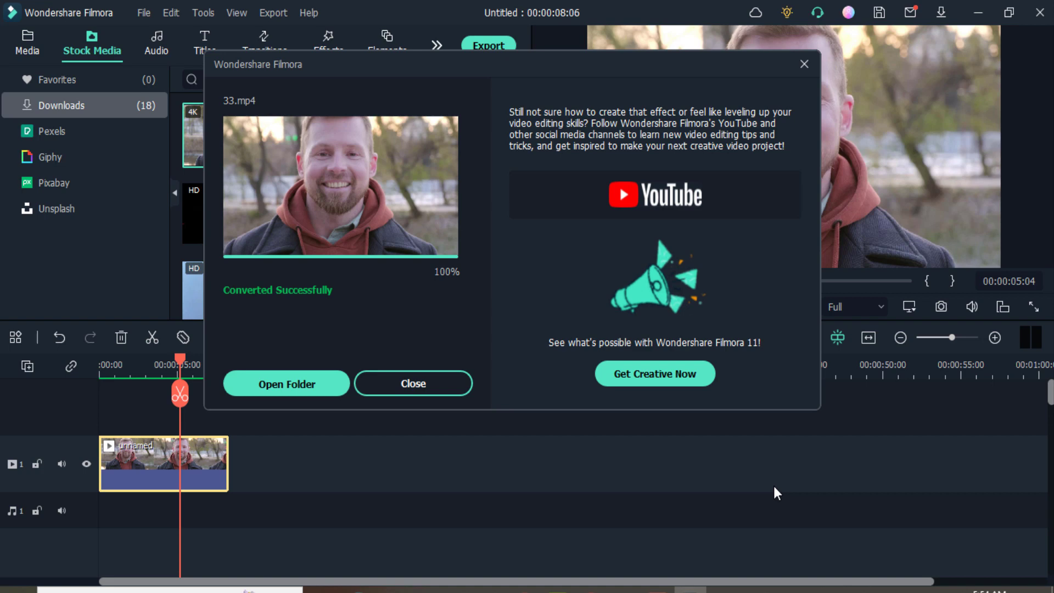
left_click(307, 388)
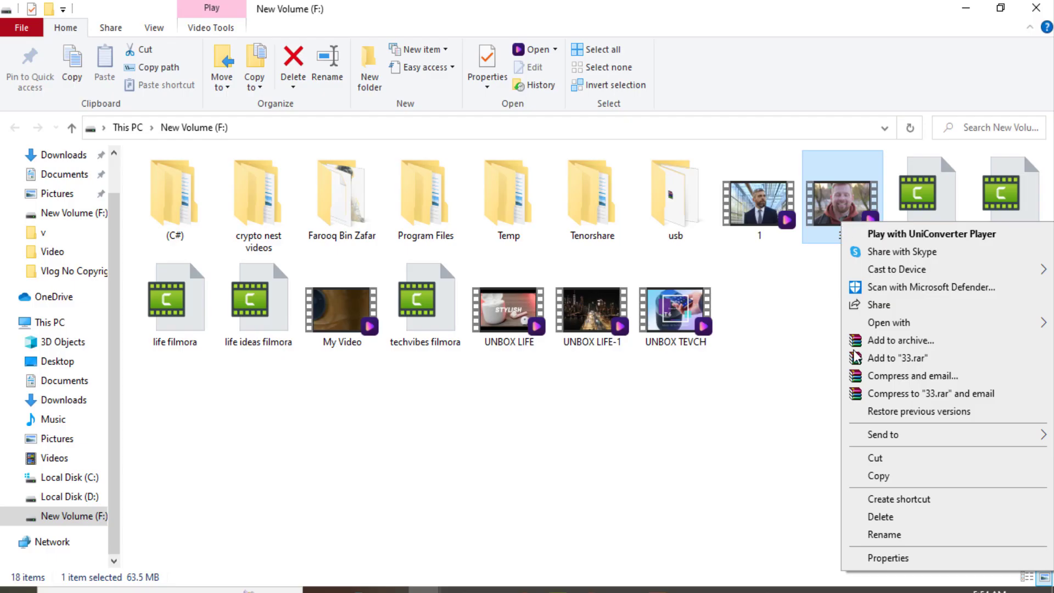
- Check the Details in the Properties of video 33 for a 3840 x 2160 frame size
left_click(888, 558)
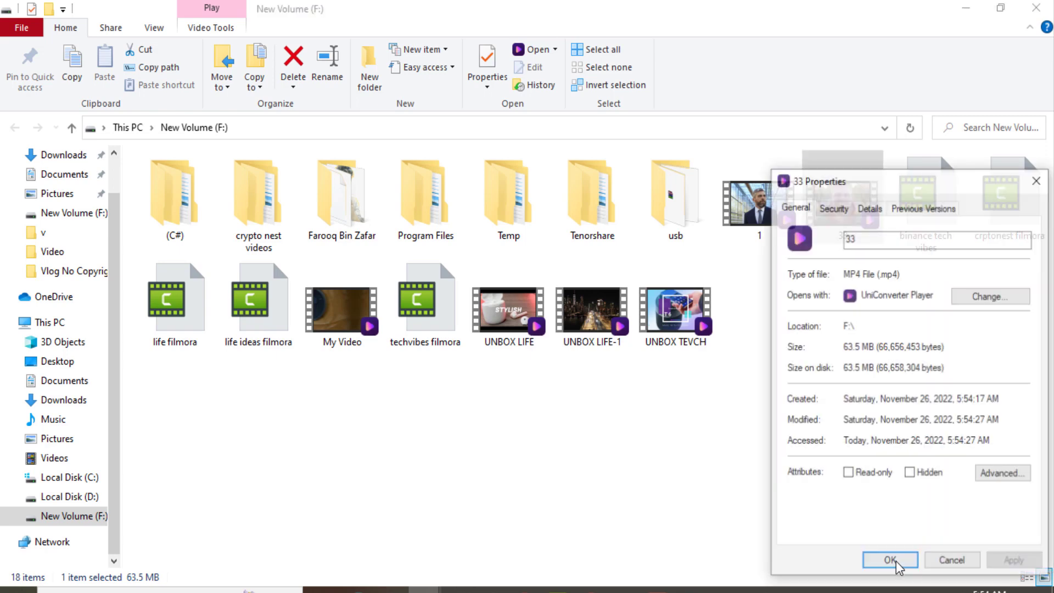
left_click_drag(868, 179, 514, 117)
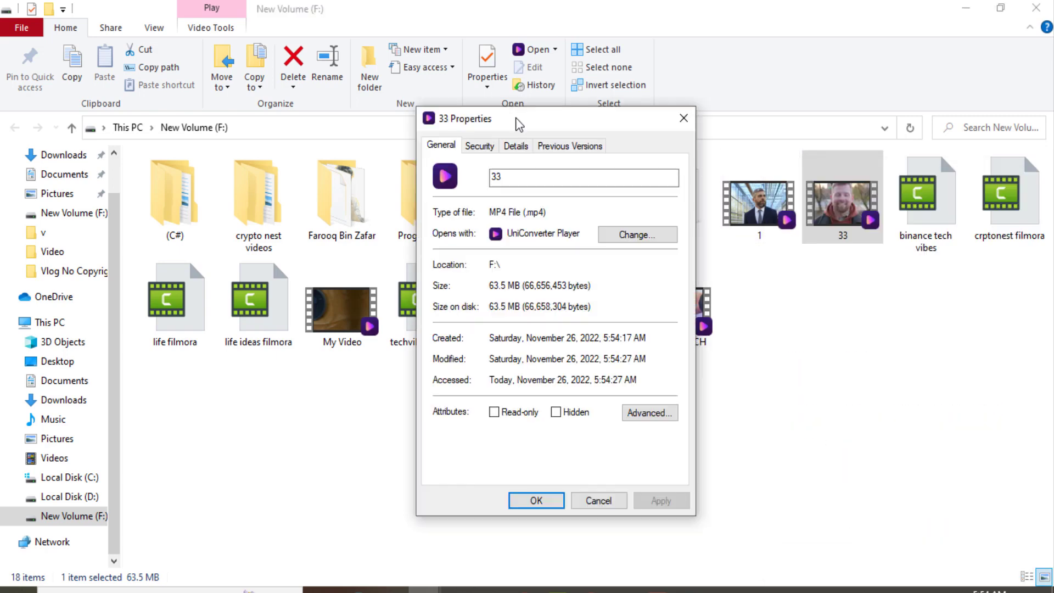
left_click(515, 147)
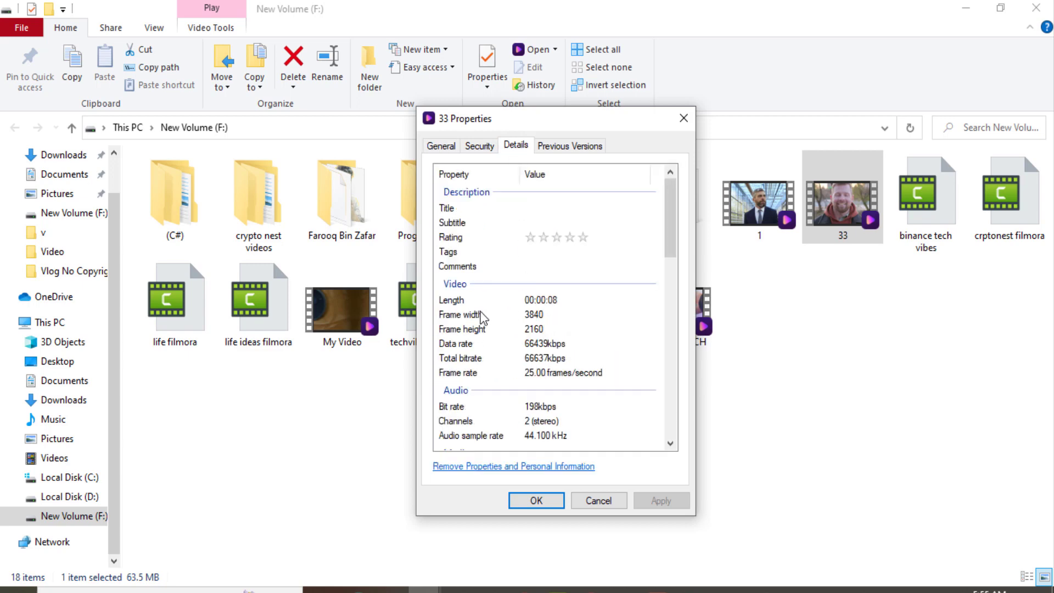